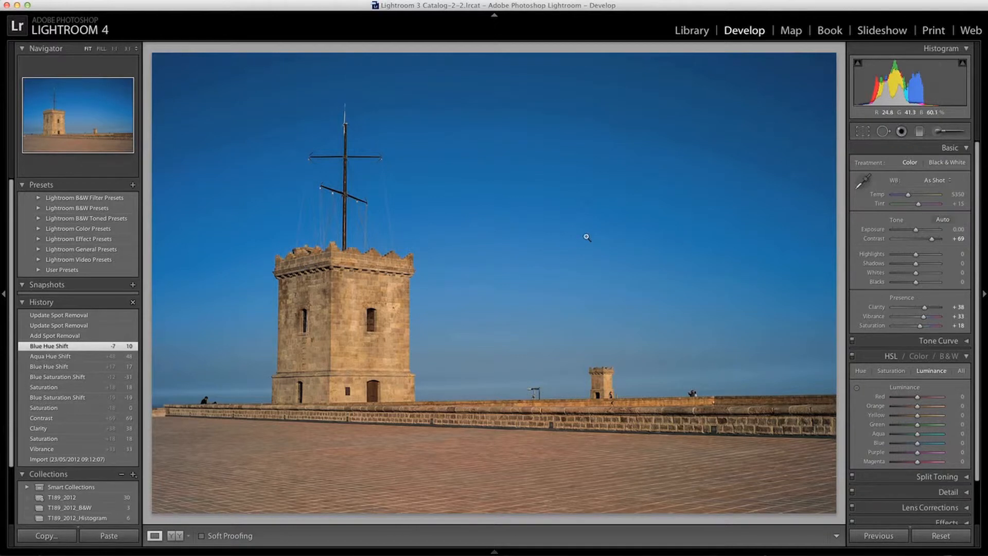
Heal the three dust spots in the open sky using Spot Removal in Heal mode at size 36.
click(585, 200)
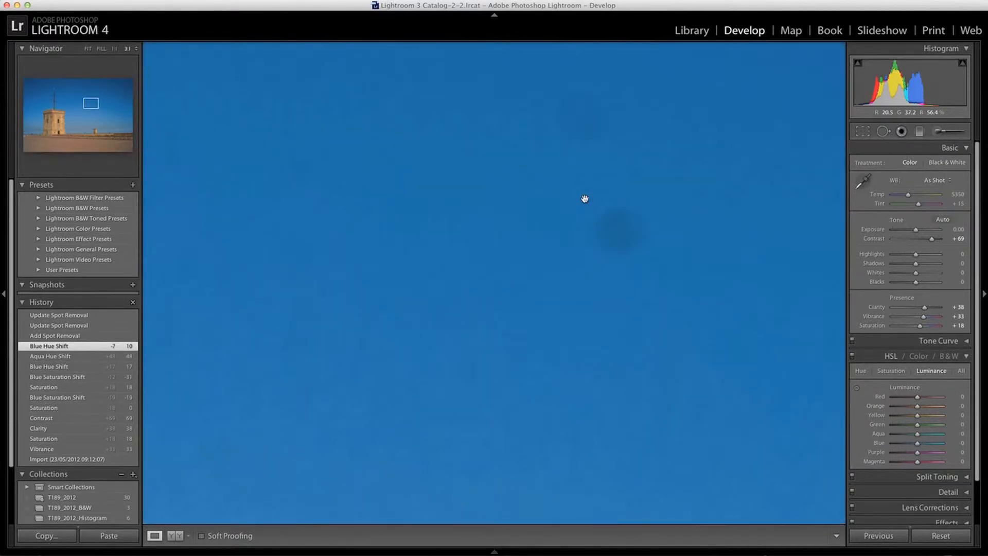
drag(467, 202, 570, 200)
click(883, 132)
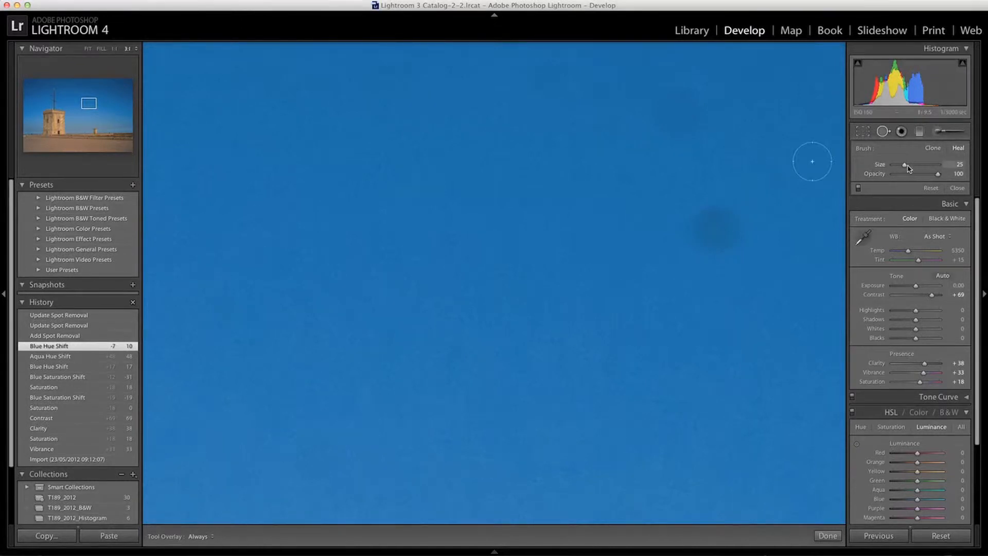
drag(908, 168, 917, 168)
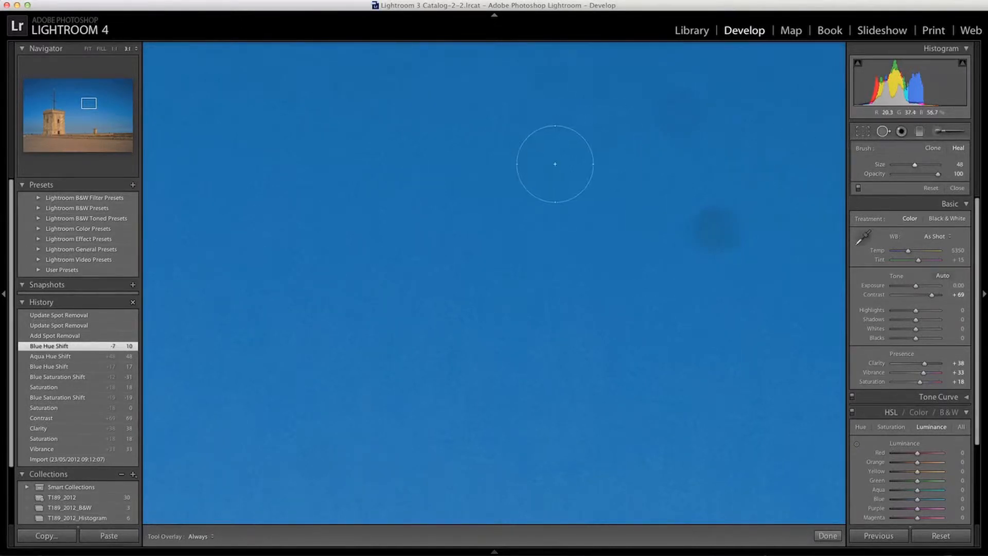
scroll(554, 164, down, 5)
scroll(677, 111, up, 2)
scroll(676, 110, up, 2)
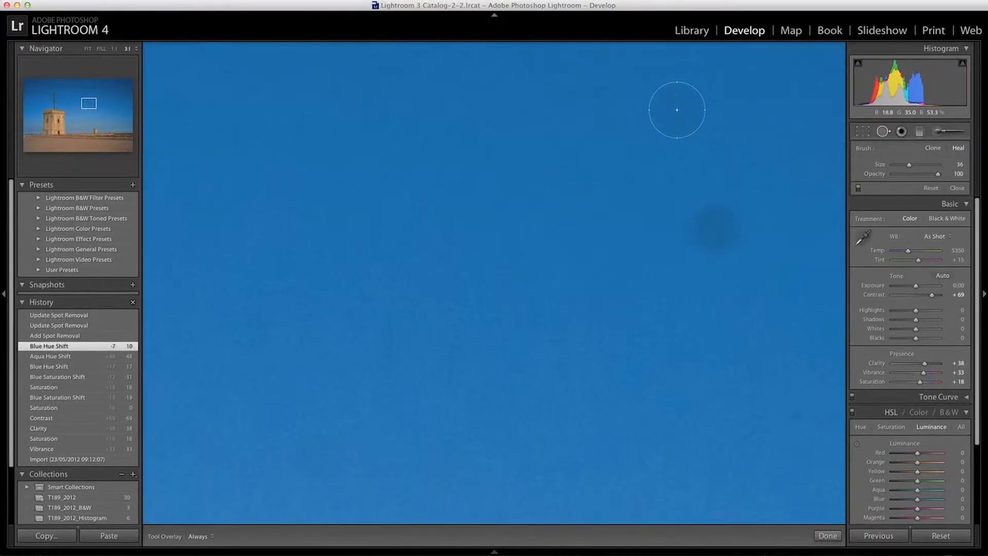
click(677, 110)
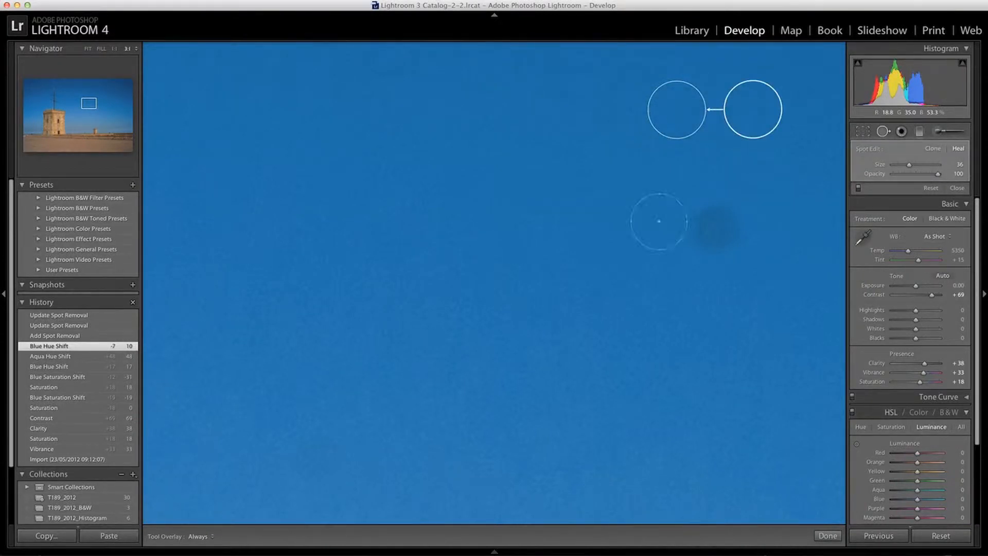
click(717, 225)
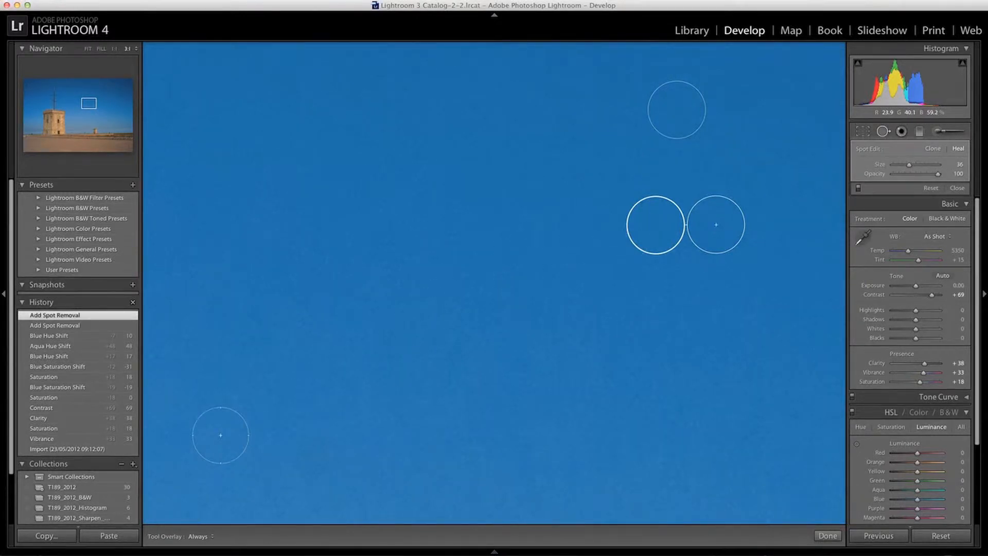
click(317, 457)
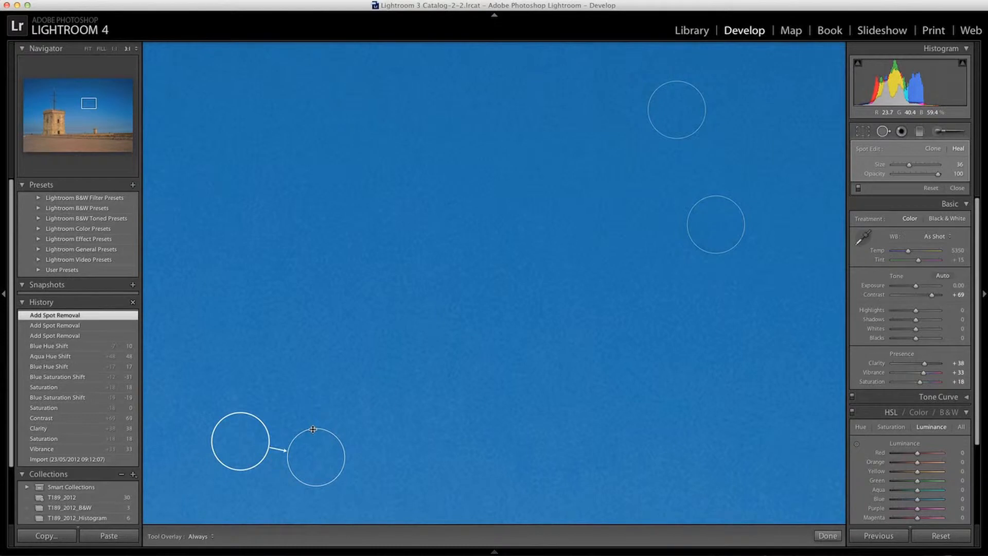
Enlarge the lowest sky spot correction to size 44 and the middle one to 46, shifting the middle one's source area left.
drag(312, 429, 313, 422)
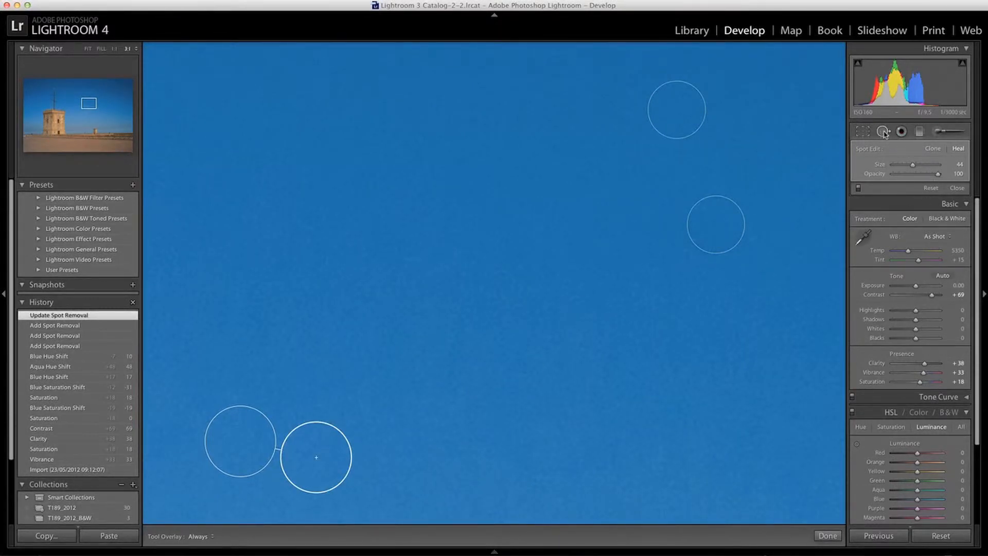
click(882, 133)
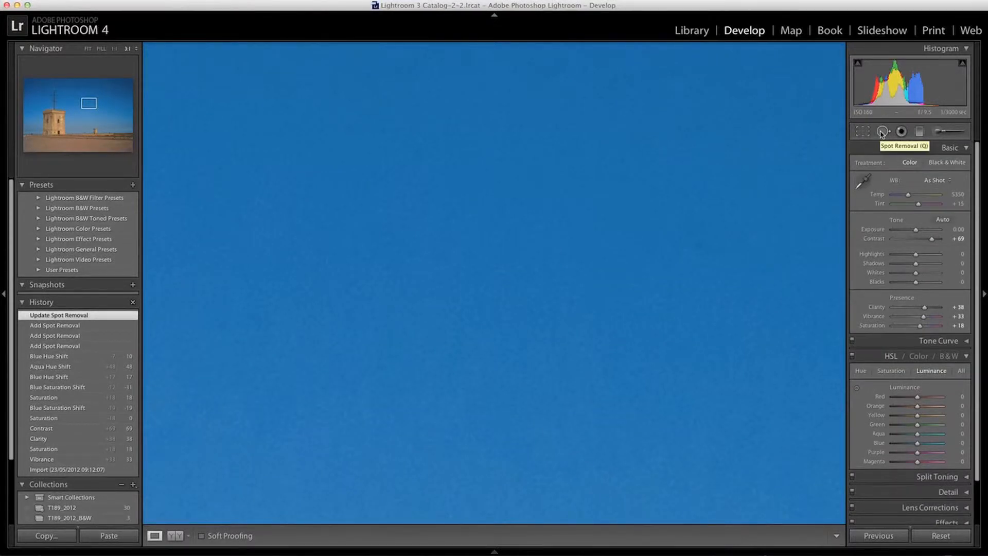
click(882, 132)
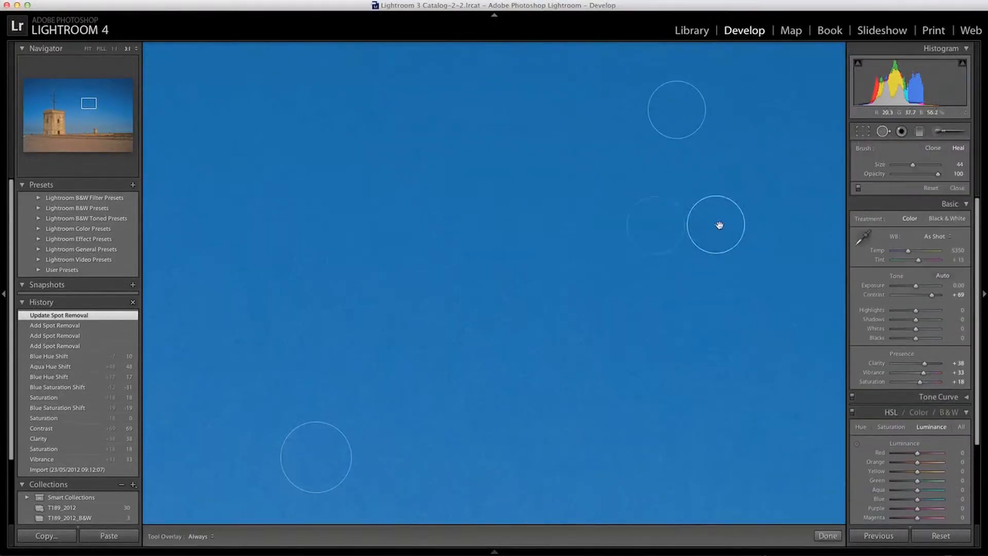
drag(716, 251, 710, 261)
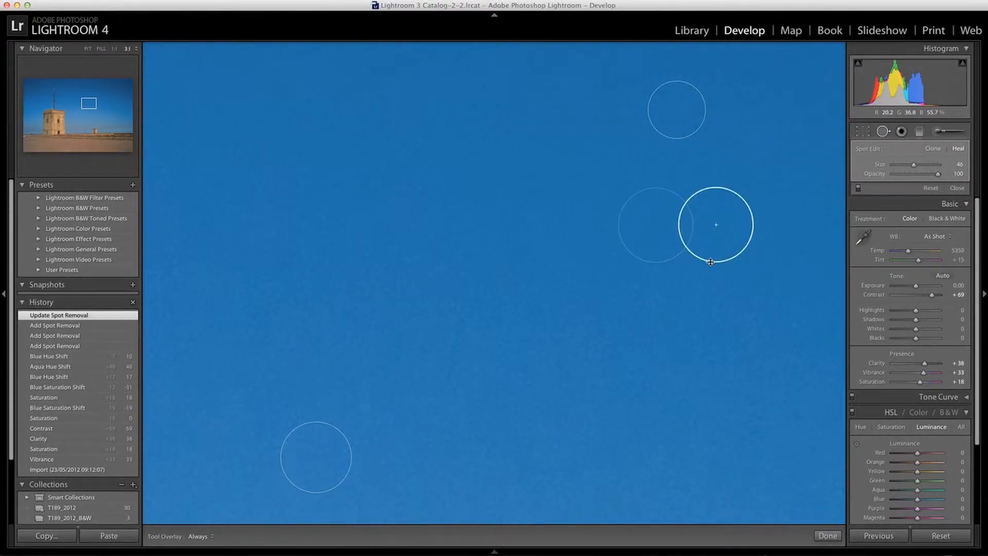
drag(654, 229, 639, 225)
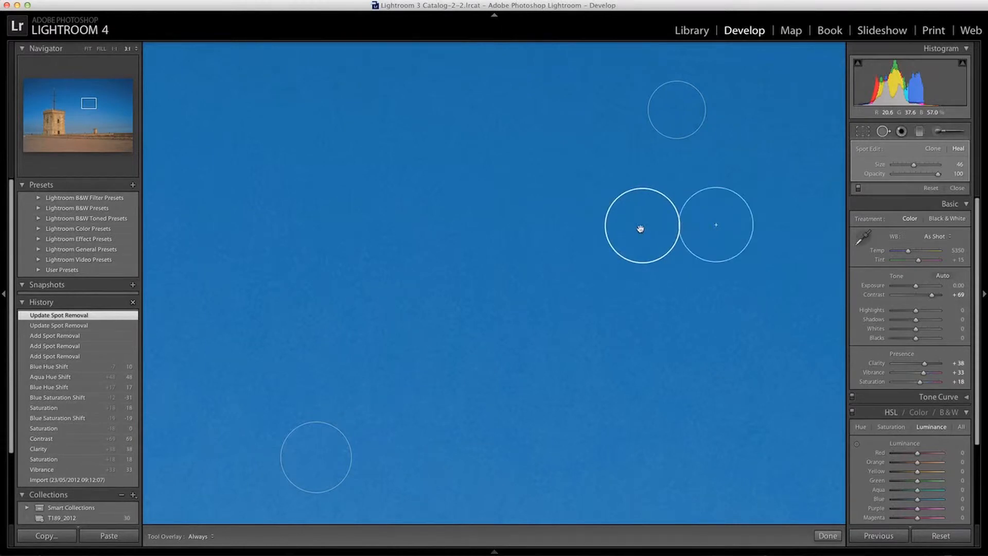
click(882, 133)
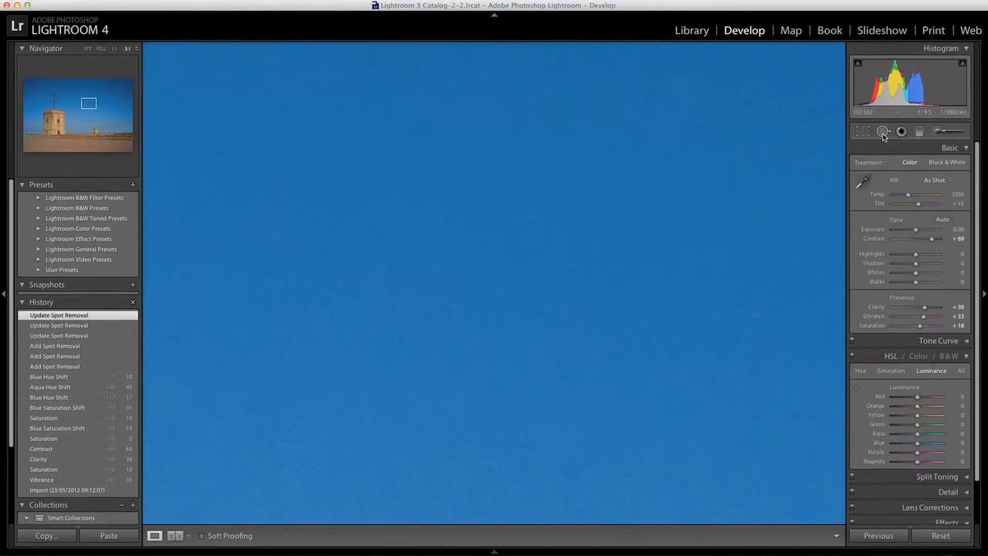
Compare the whole tower photo before and after spot removal using the Blue Hue Shift and latest history states.
click(497, 302)
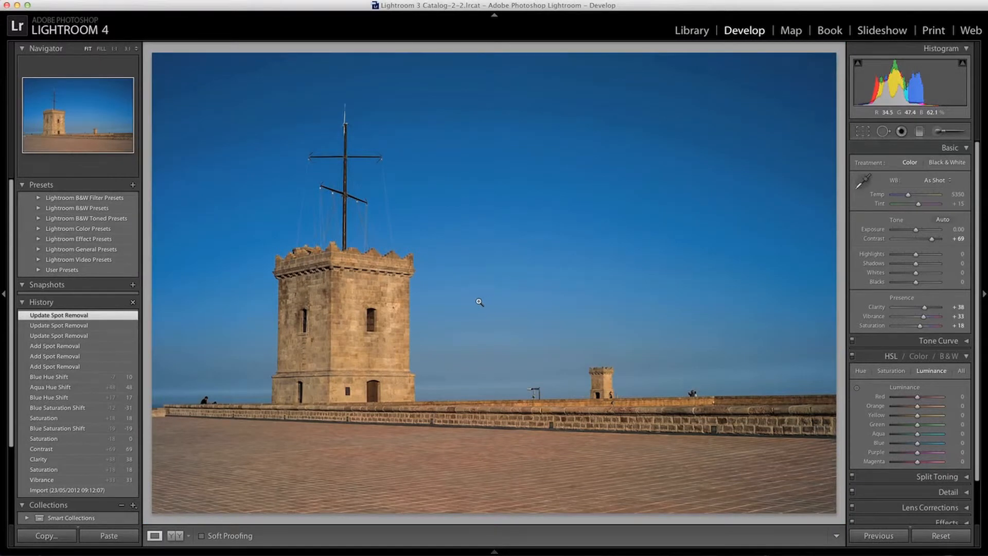
click(77, 376)
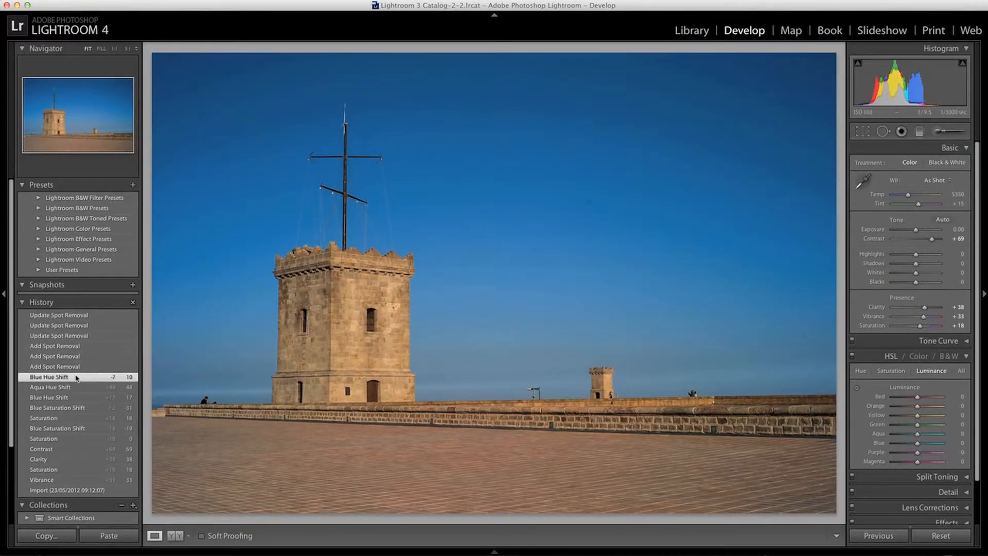
click(68, 315)
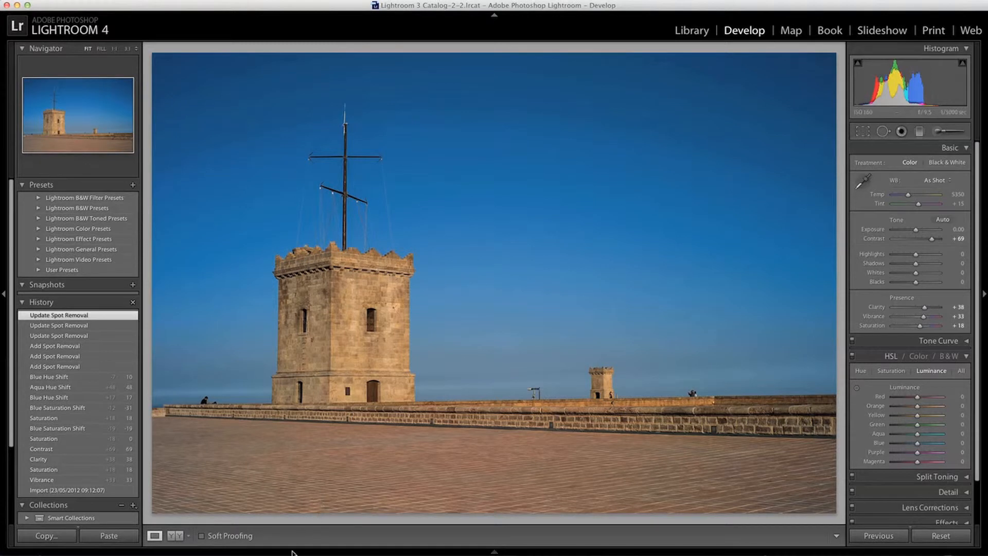
Open the portrait of the man in the cap and clone out the mole beside his nose with Spot Removal at size 22.
mouse_move(294, 553)
click(67, 521)
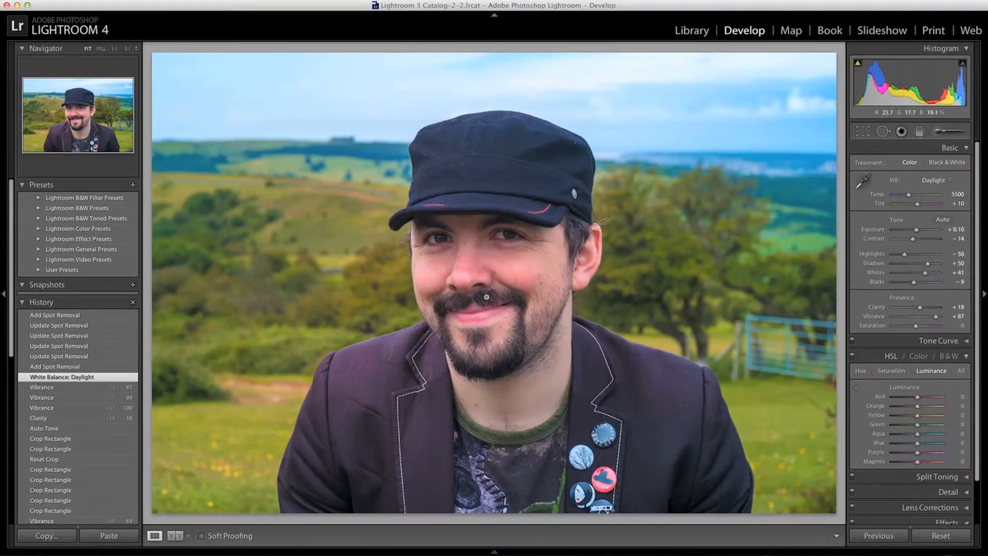
click(494, 273)
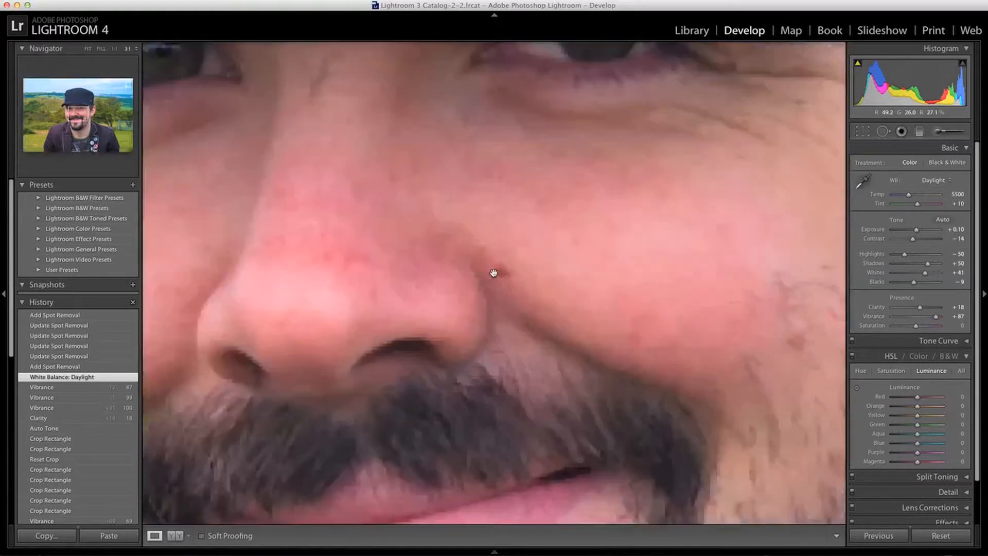
click(883, 133)
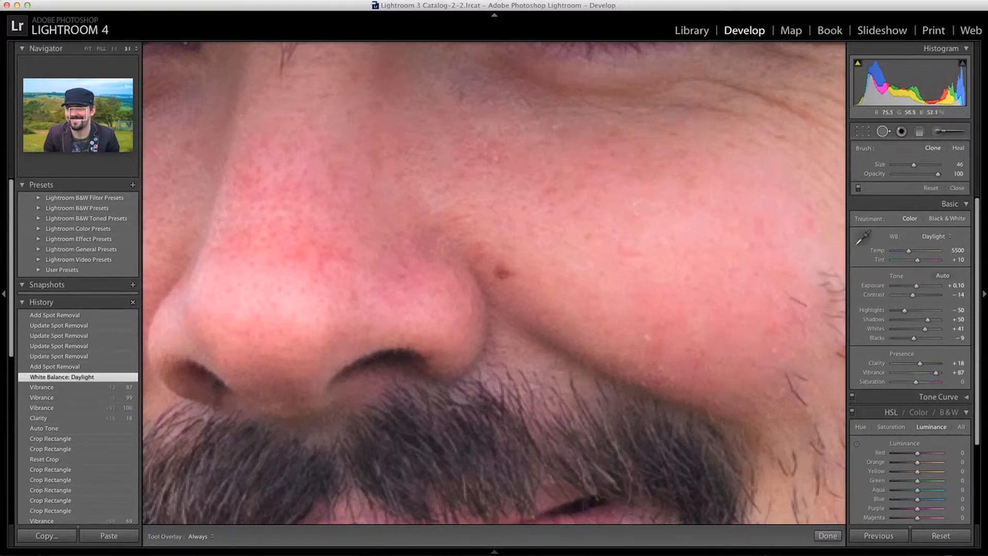
scroll(502, 271, down, 9)
click(502, 271)
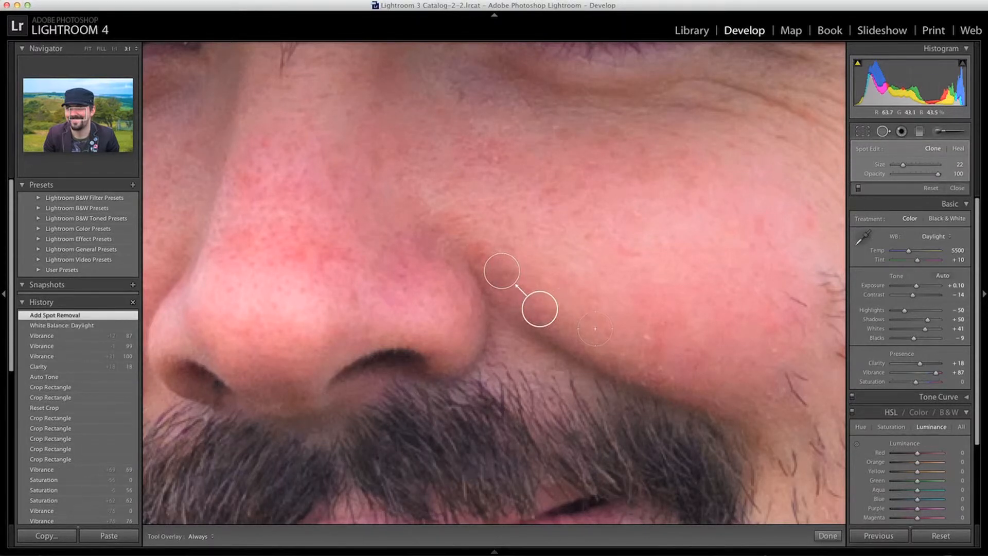
Select the correction over the mole beside the nose and move its source area onto the cheek skin right next to it.
click(882, 131)
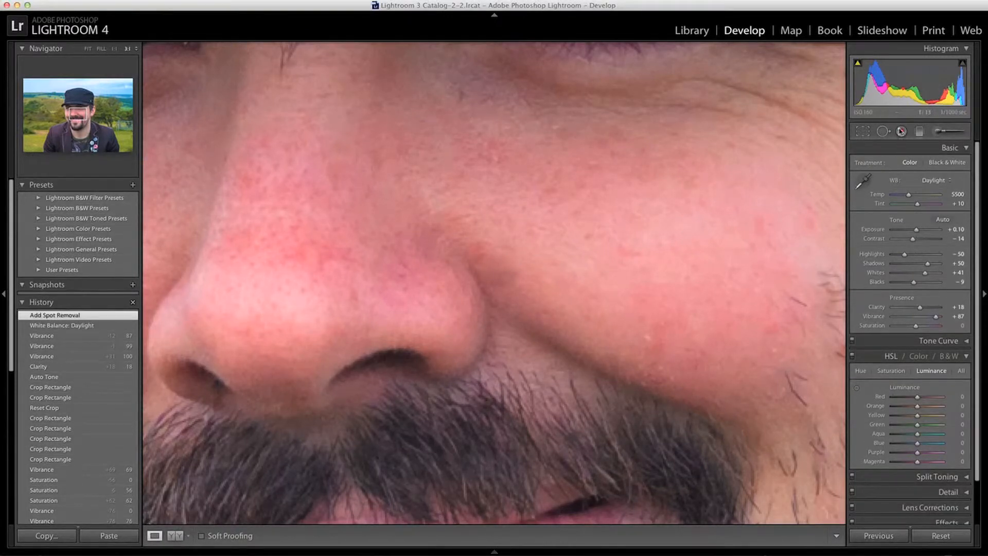
click(882, 131)
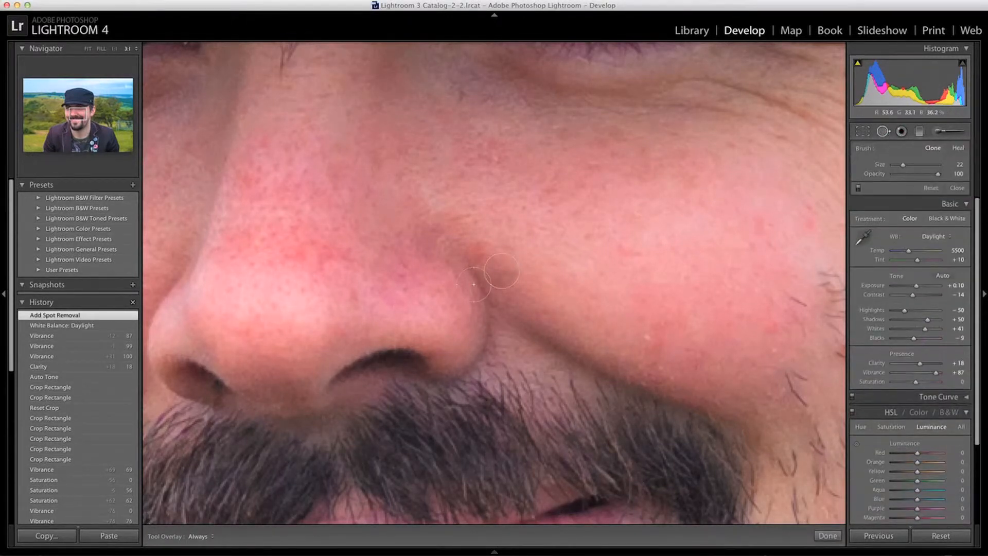
click(499, 273)
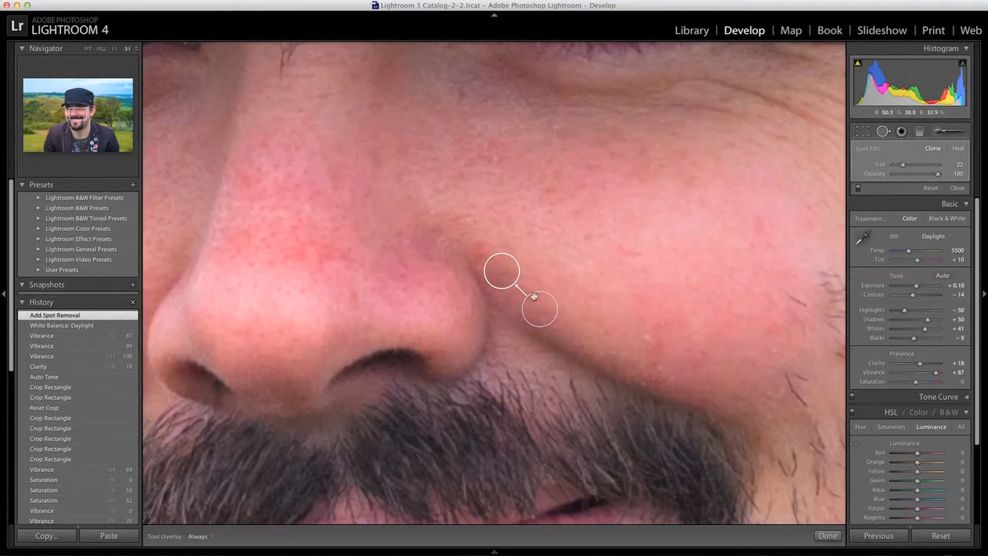
drag(549, 316, 504, 232)
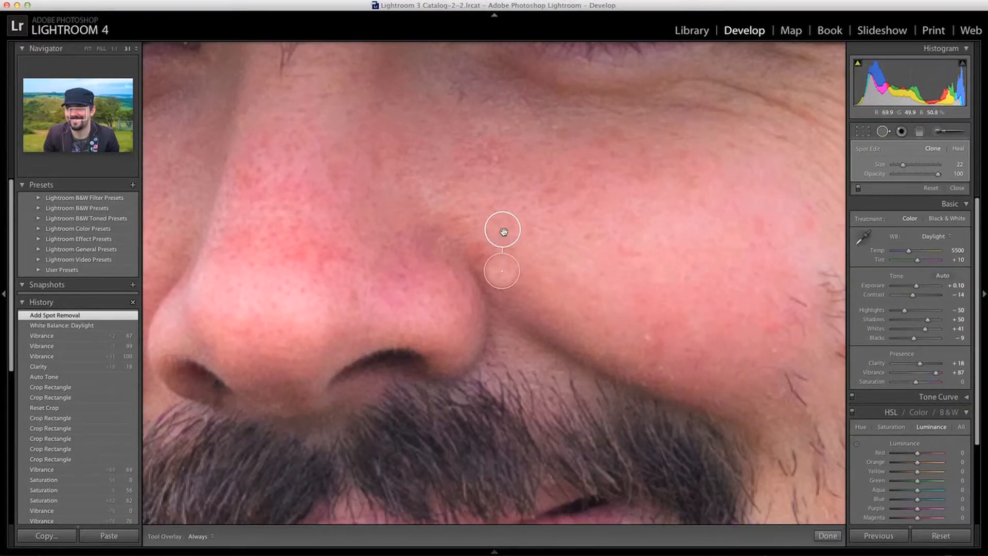
drag(504, 230, 535, 288)
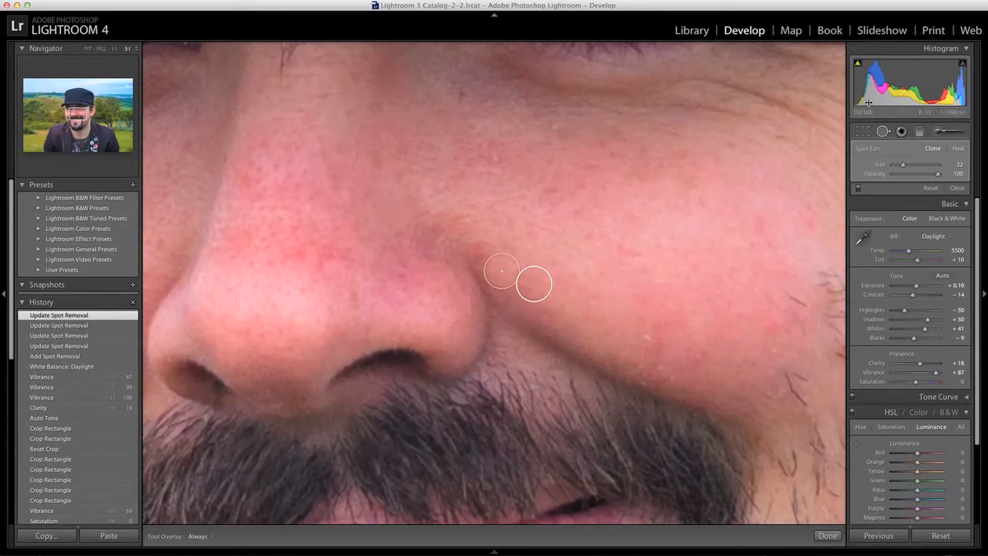
Change the correction beside the nose to Heal and close the Spot Removal tool.
click(884, 132)
click(885, 133)
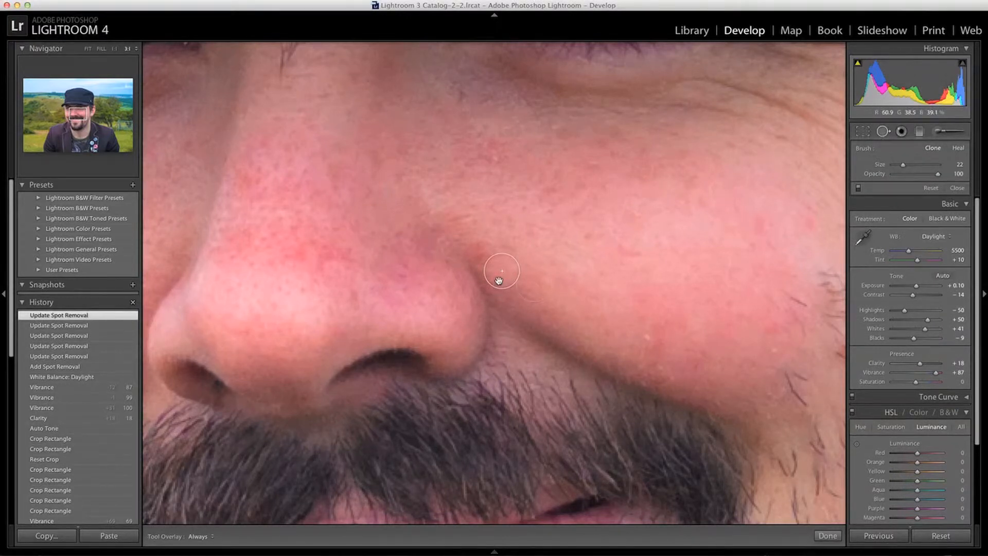
right_click(499, 279)
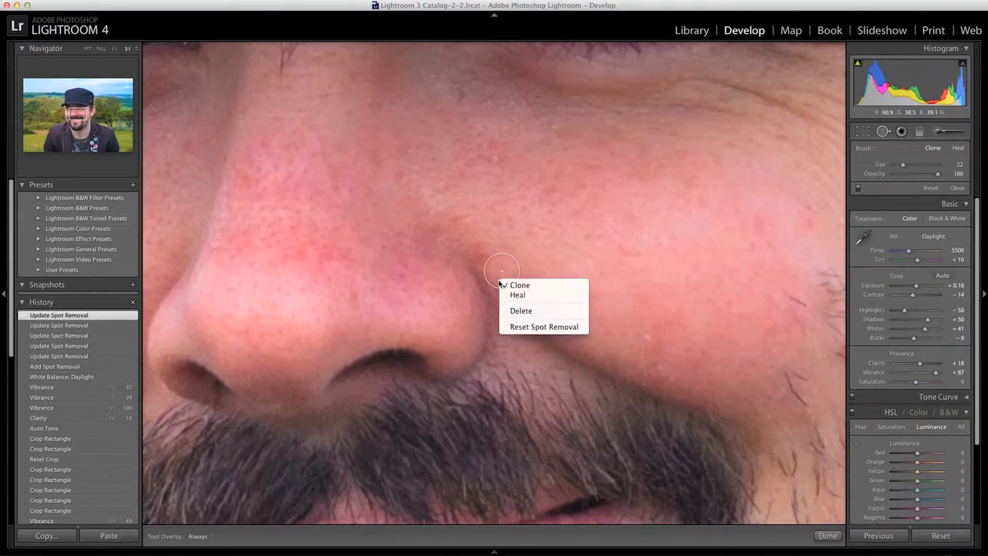
click(521, 295)
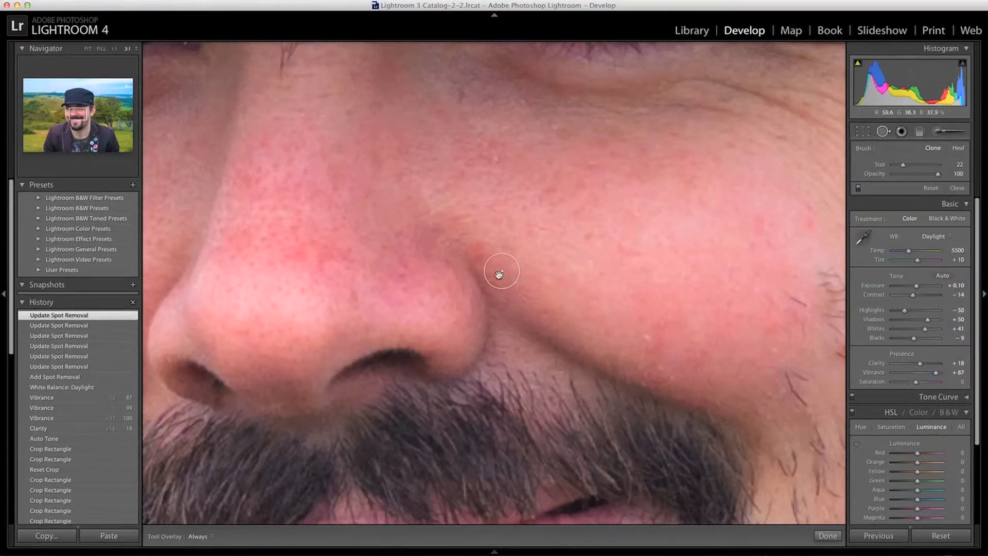
click(883, 132)
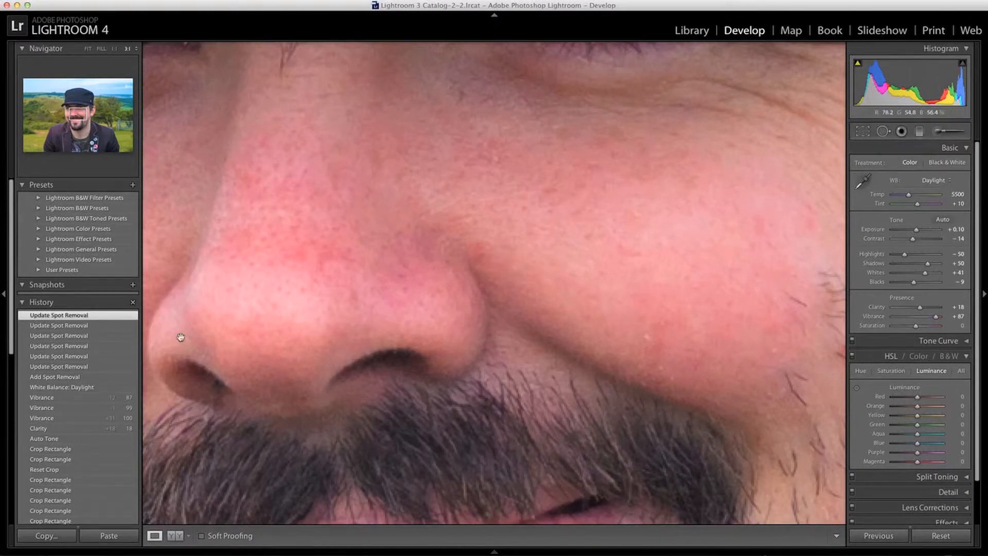
Compare the retouched nose area with the Add Spot Removal and White Balance: Daylight history states, finishing on the latest state.
click(73, 377)
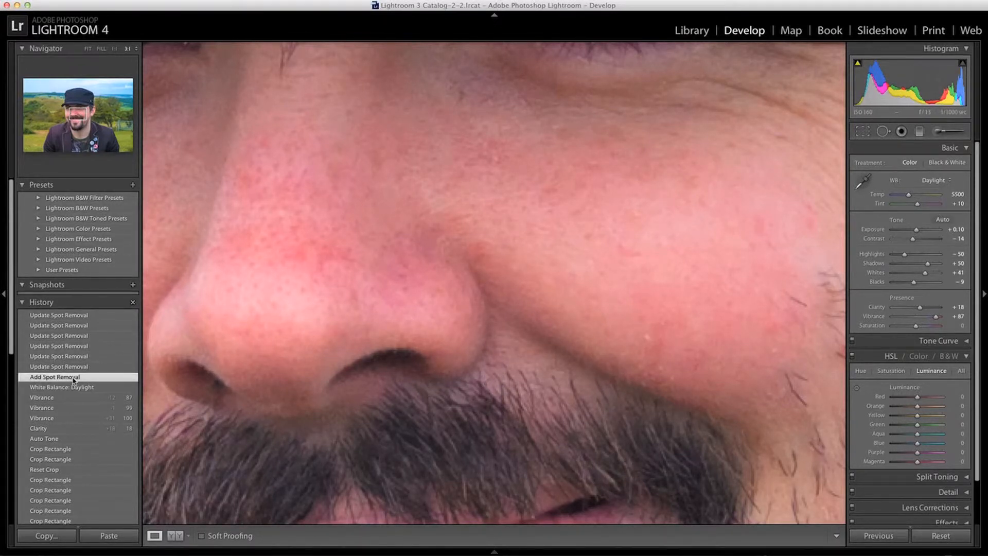
click(62, 315)
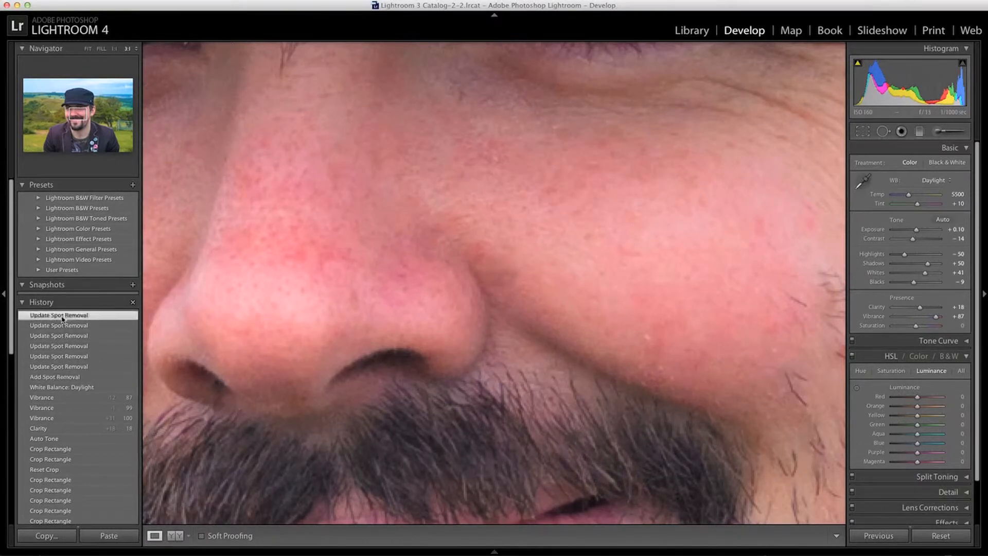
click(40, 389)
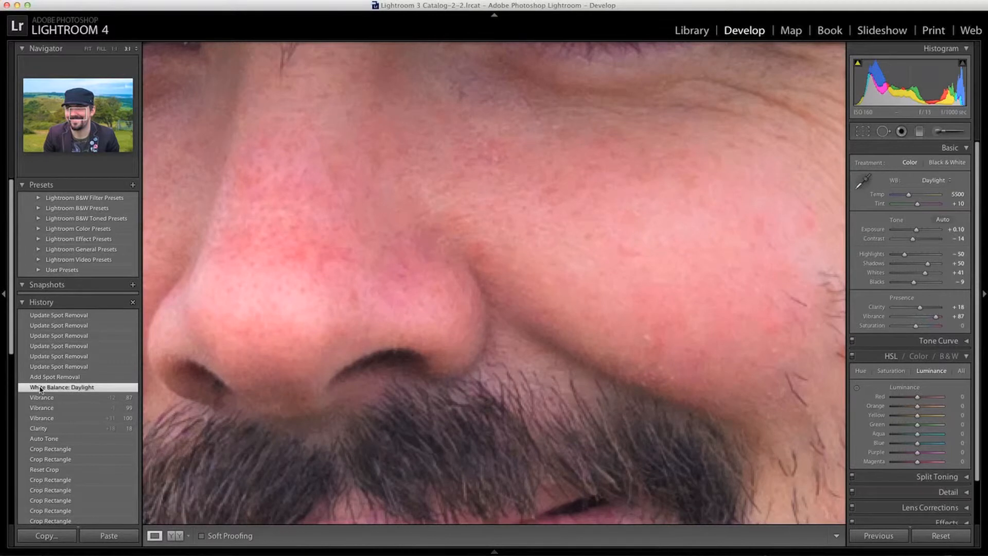
click(46, 316)
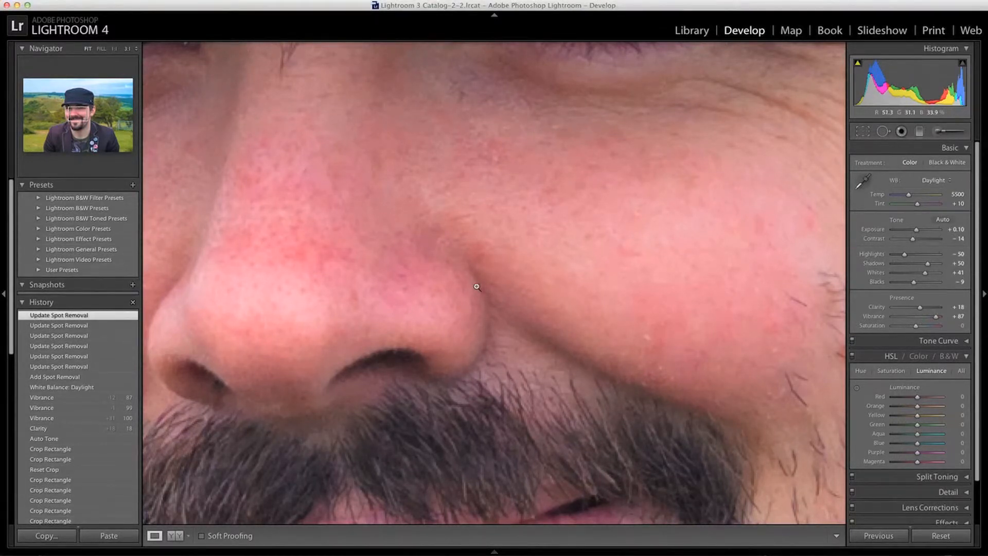
Heal the mole on the neck below the beard with Spot Removal at size 22 and return to the full portrait.
click(474, 284)
click(478, 408)
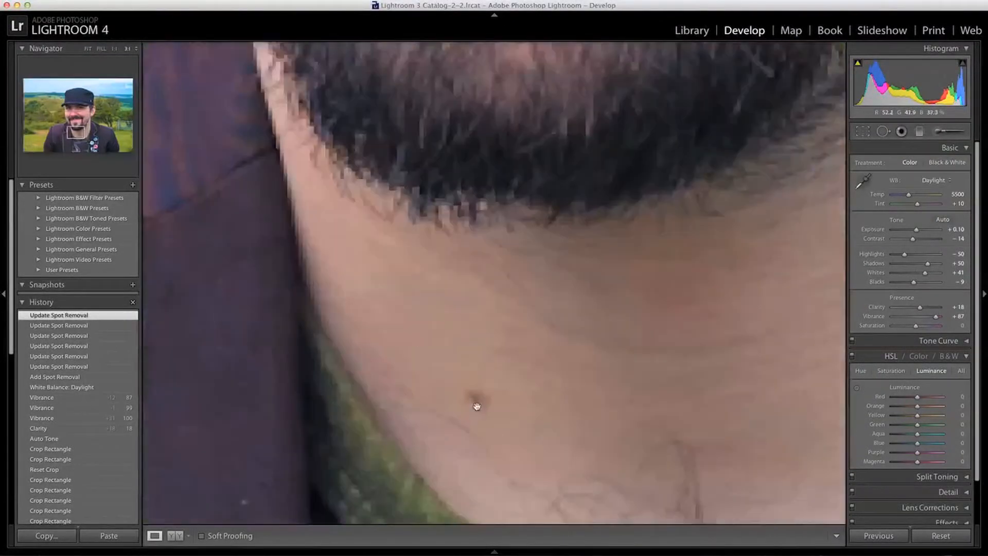
click(884, 133)
click(958, 149)
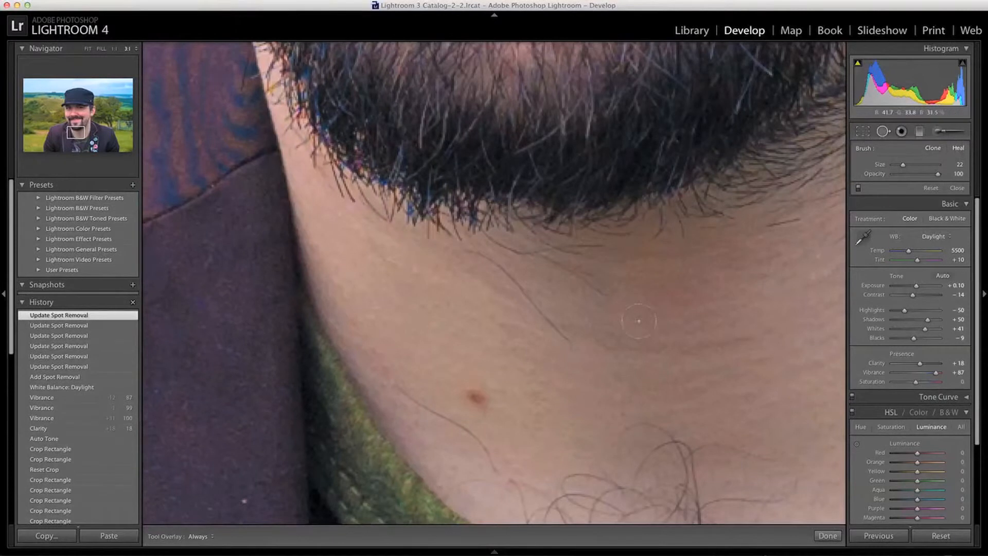
click(476, 398)
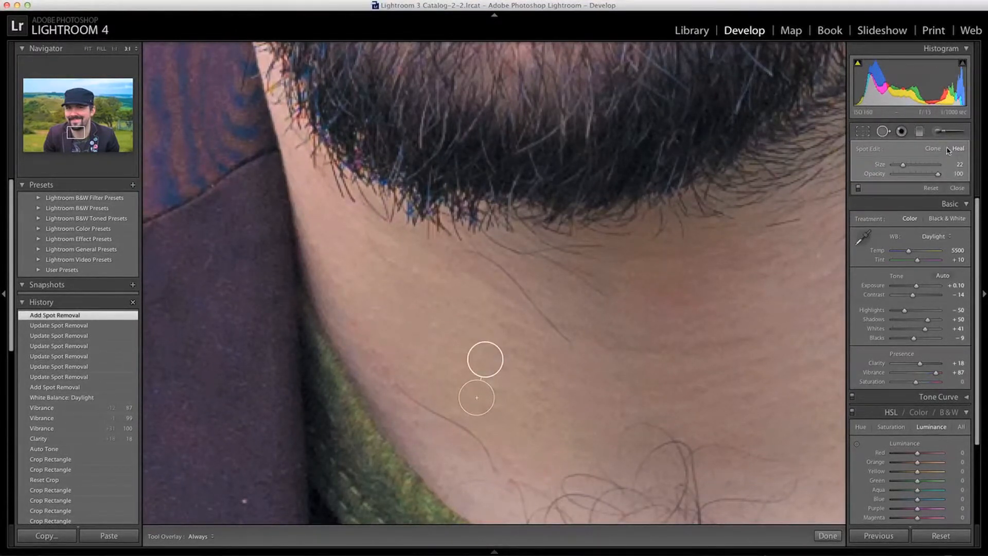
click(884, 132)
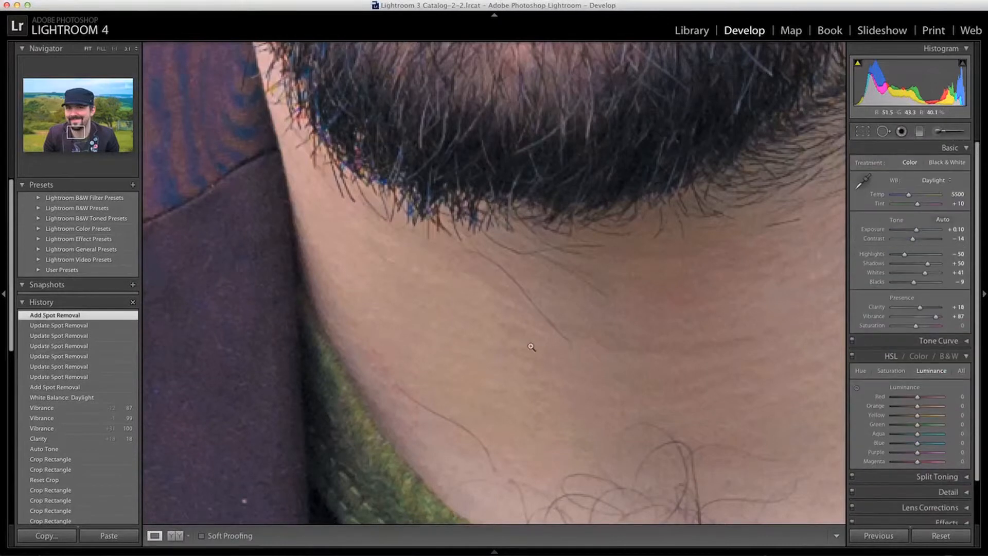
click(531, 346)
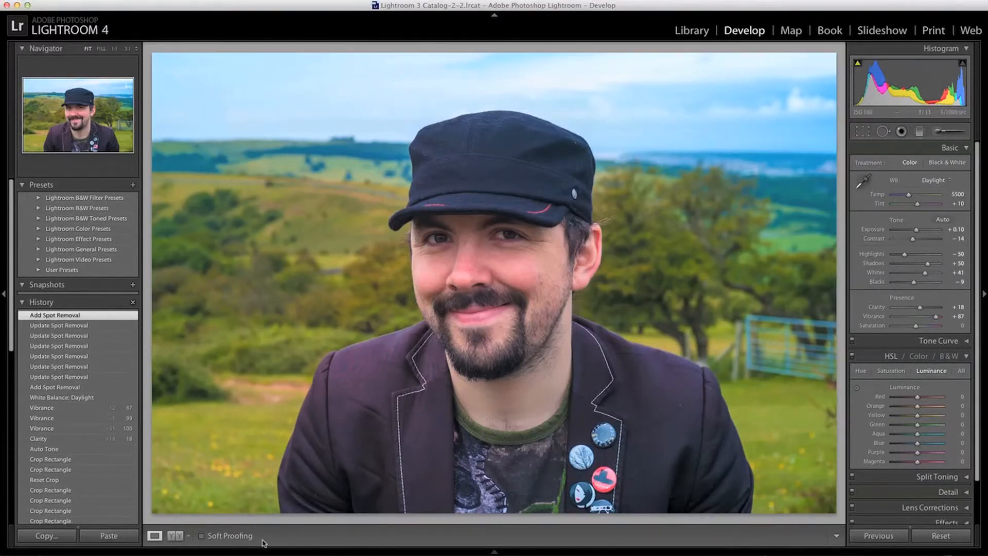
Open the stone tower photo and heal out the couple standing at the wall with Spot Removal at size 75.
mouse_move(256, 551)
click(26, 520)
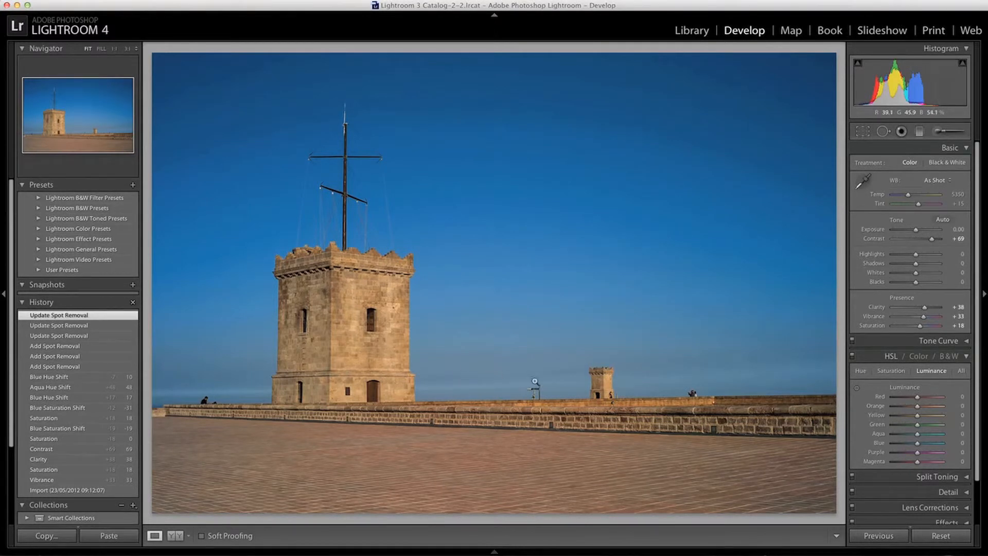
click(694, 393)
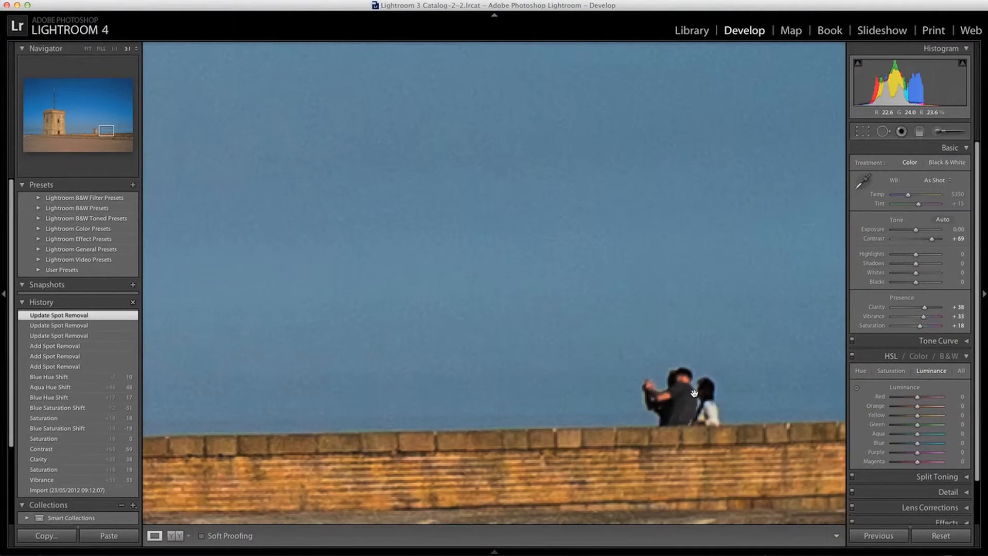
click(114, 49)
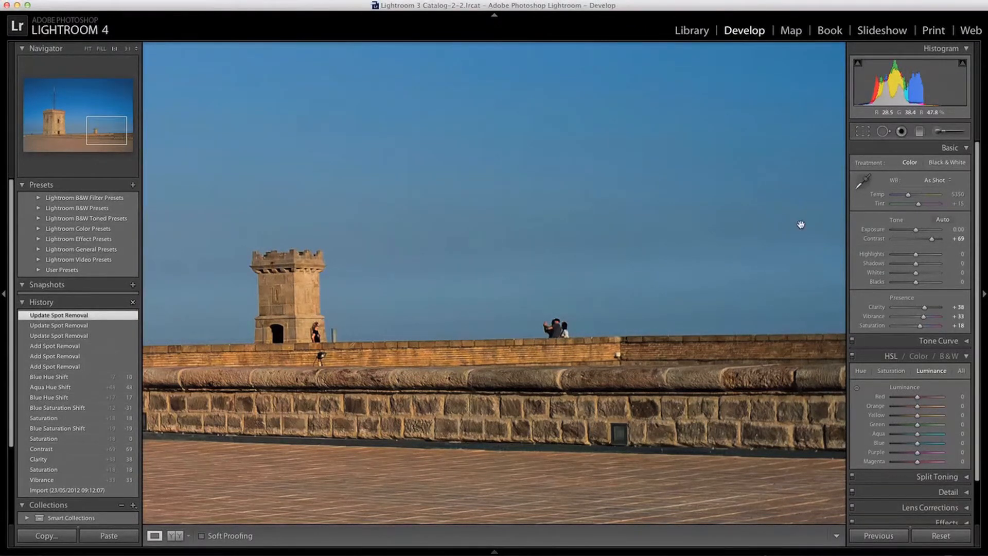
click(883, 132)
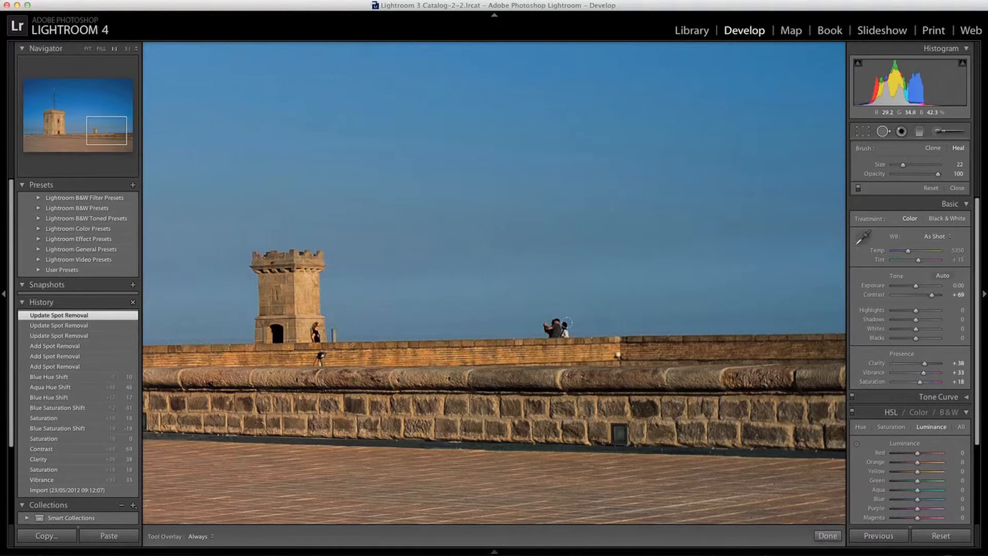
scroll(556, 325, up, 5)
click(555, 326)
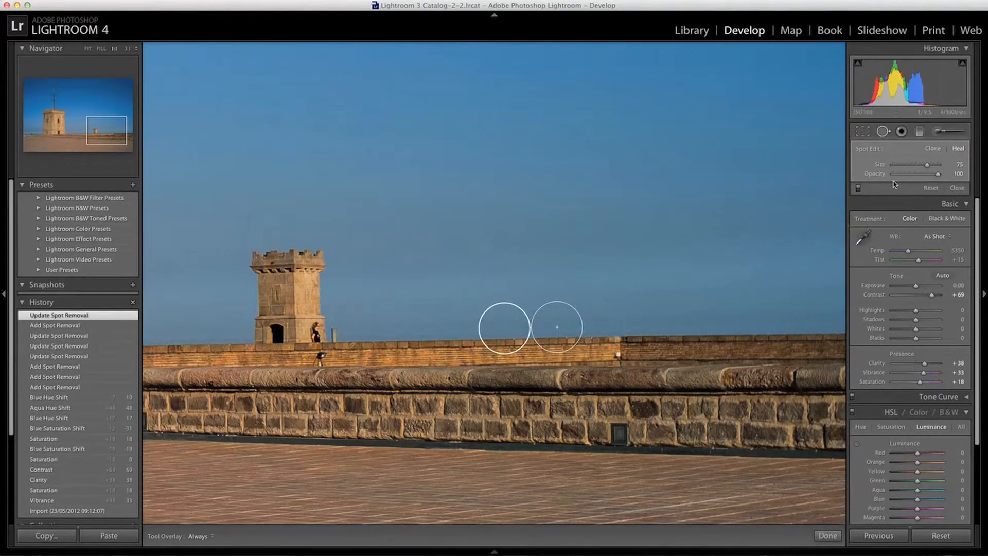
click(883, 132)
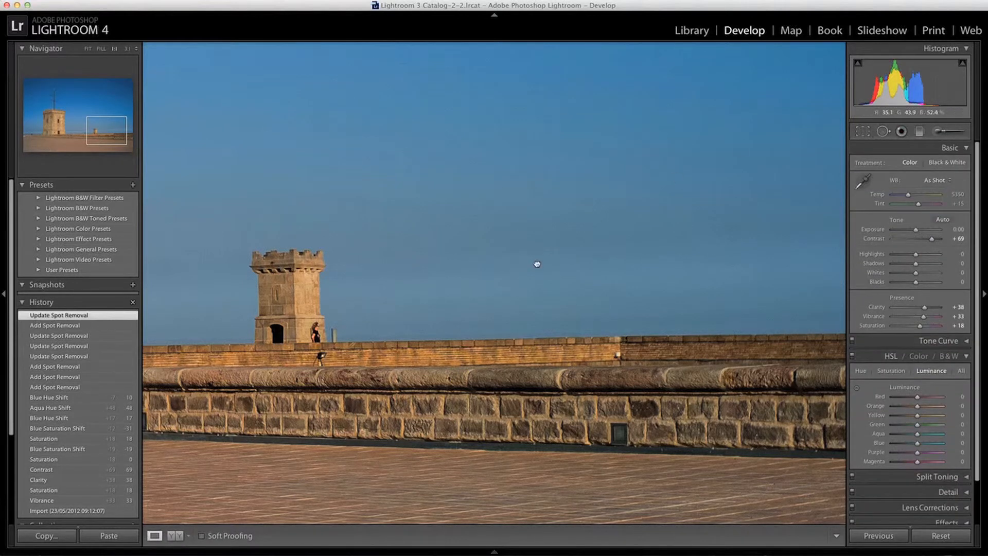
click(537, 263)
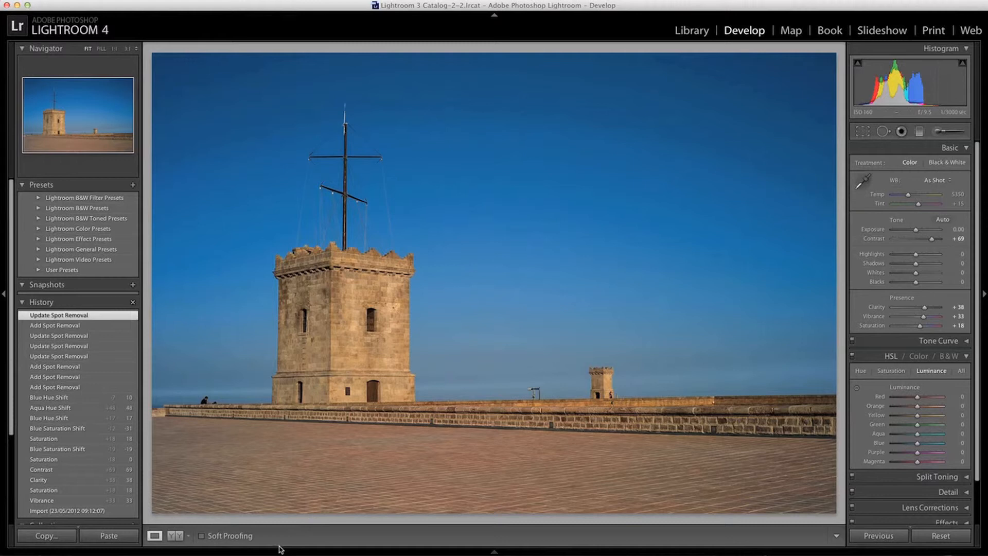
Open the photo of the two women and apply Red Eye Correction to both eyes of the woman in black.
mouse_move(277, 550)
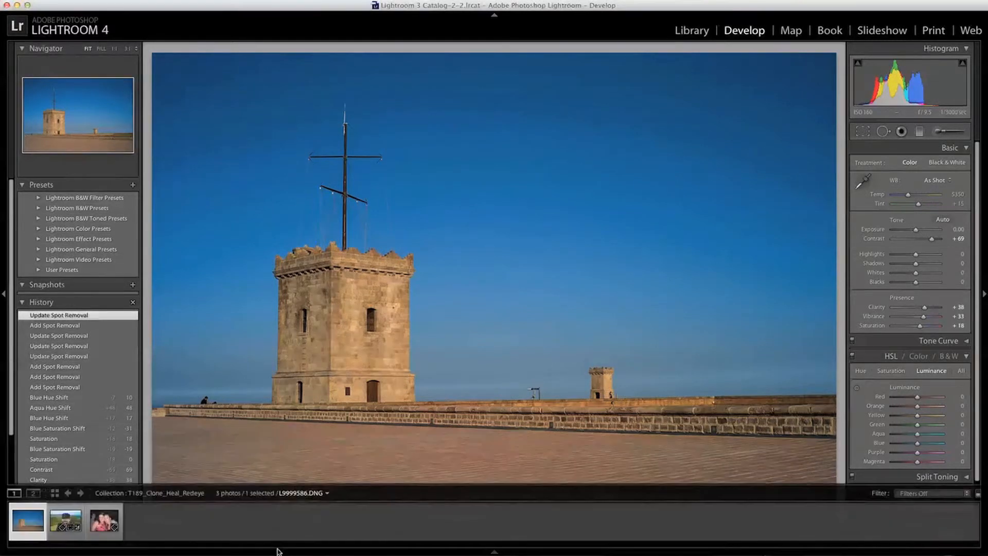
click(100, 520)
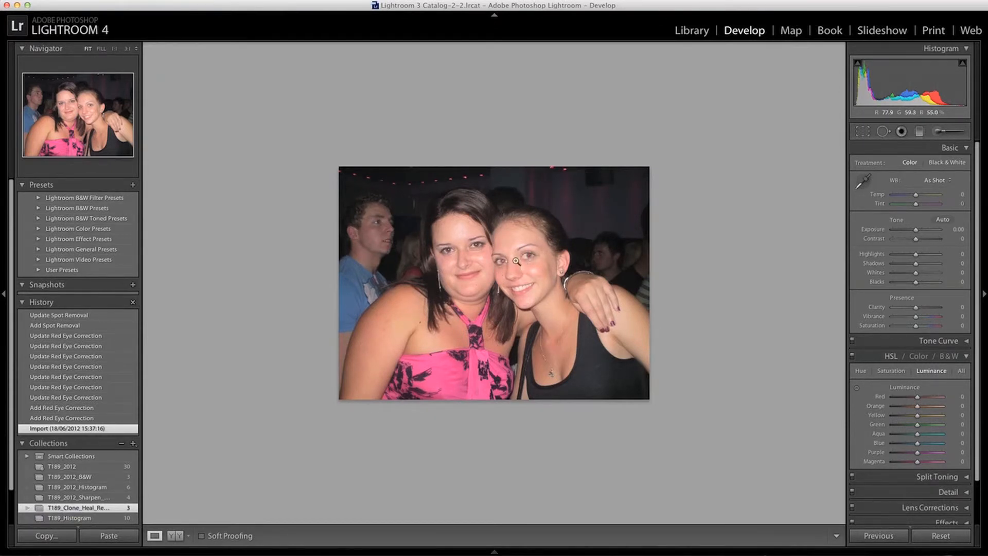
click(532, 257)
click(128, 49)
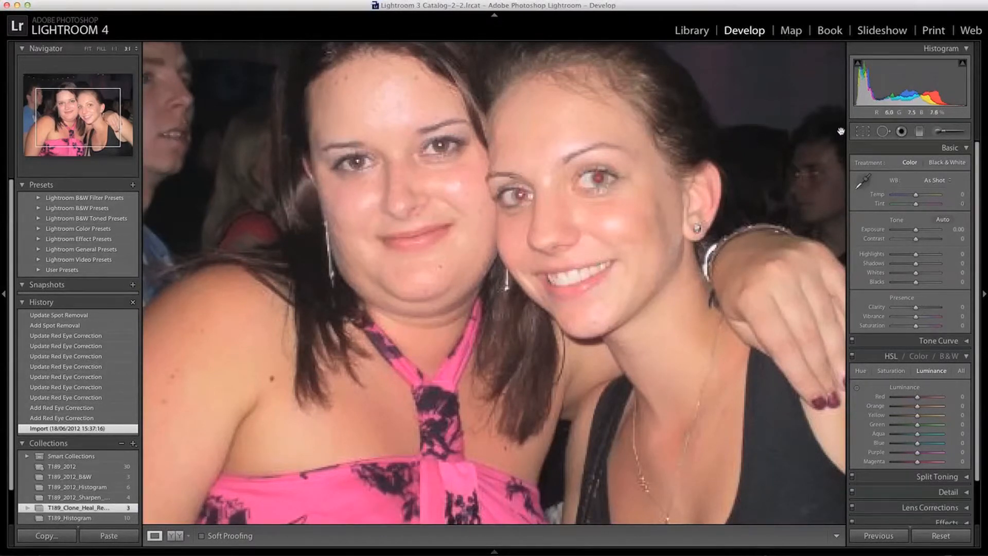
click(901, 131)
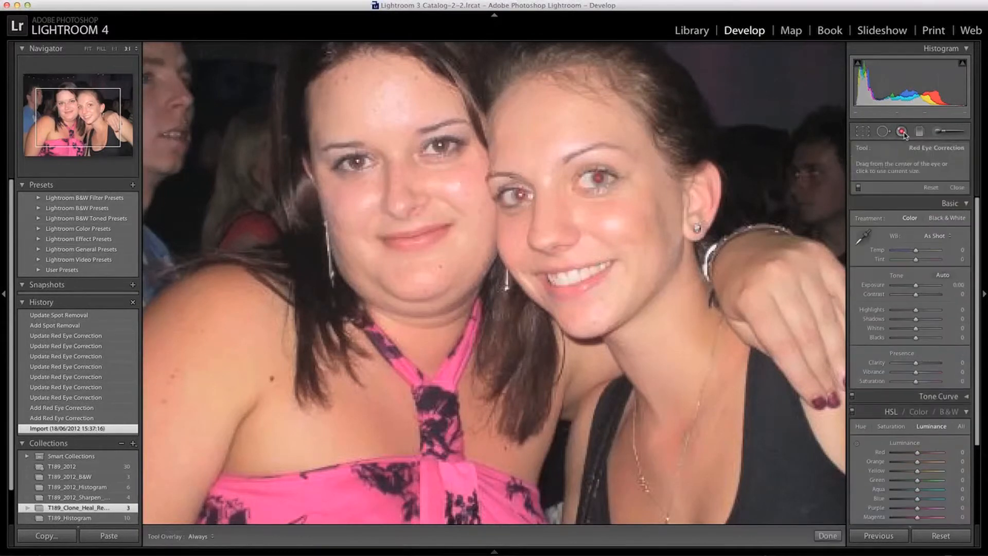
click(598, 178)
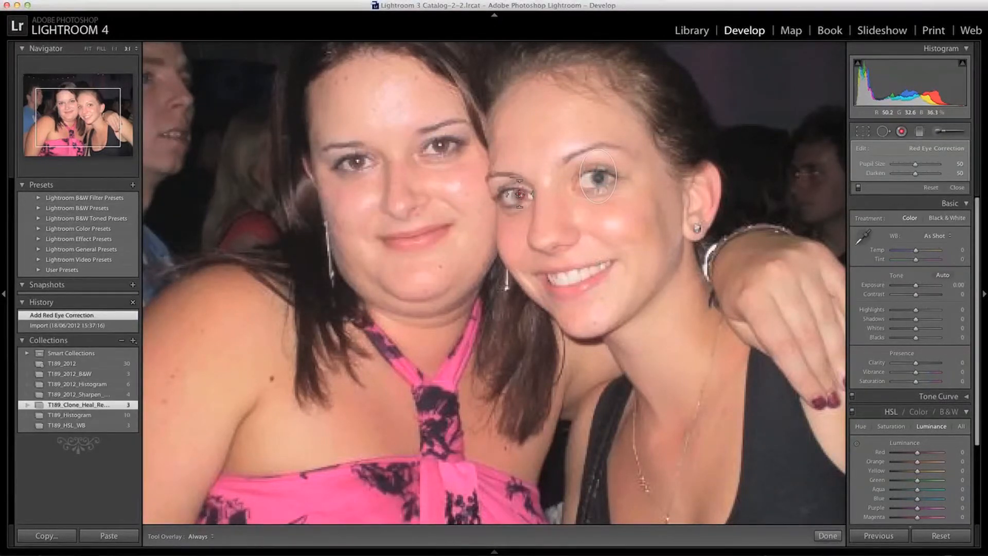
click(518, 194)
Adjust the size of both red-eye corrections so they fit the eyes of the woman in black.
drag(531, 204, 534, 211)
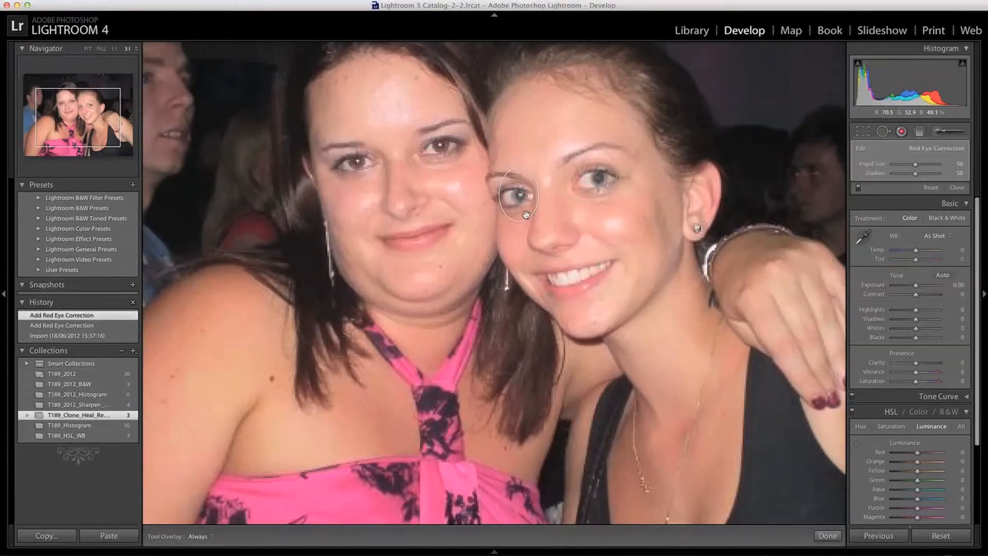
drag(530, 217, 534, 218)
drag(621, 196, 611, 192)
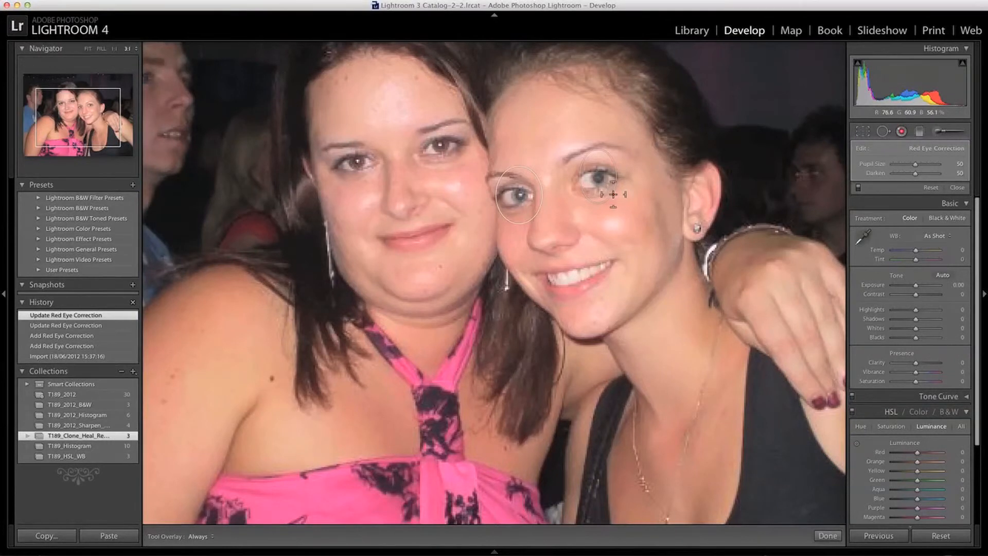
drag(611, 194, 616, 196)
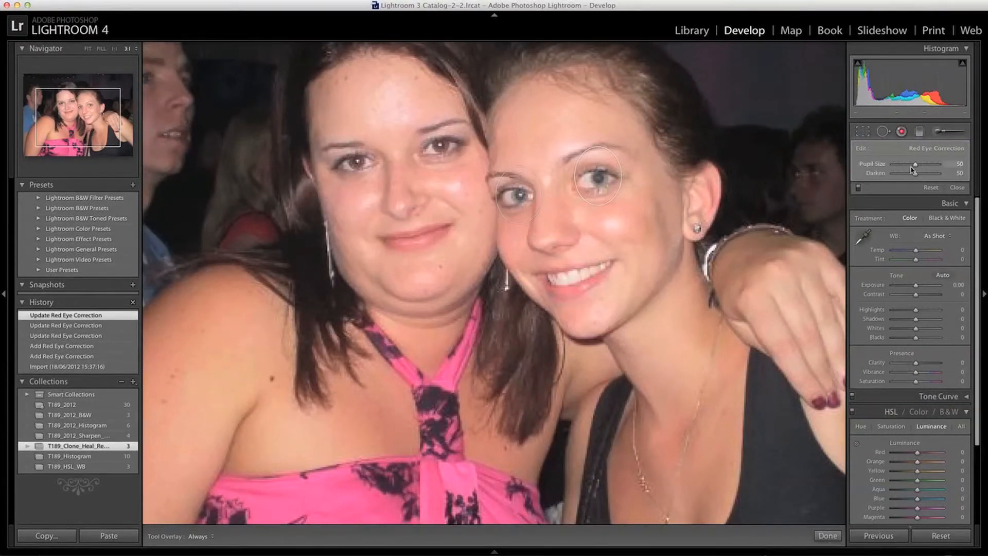
Lower Darken on both red-eye corrections, using 36 for the eye nearer the other woman, and close the Red Eye Correction tool.
mouse_move(916, 175)
mouse_down()
mouse_move(898, 177)
mouse_move(923, 176)
mouse_move(892, 178)
mouse_move(905, 177)
mouse_up()
click(527, 221)
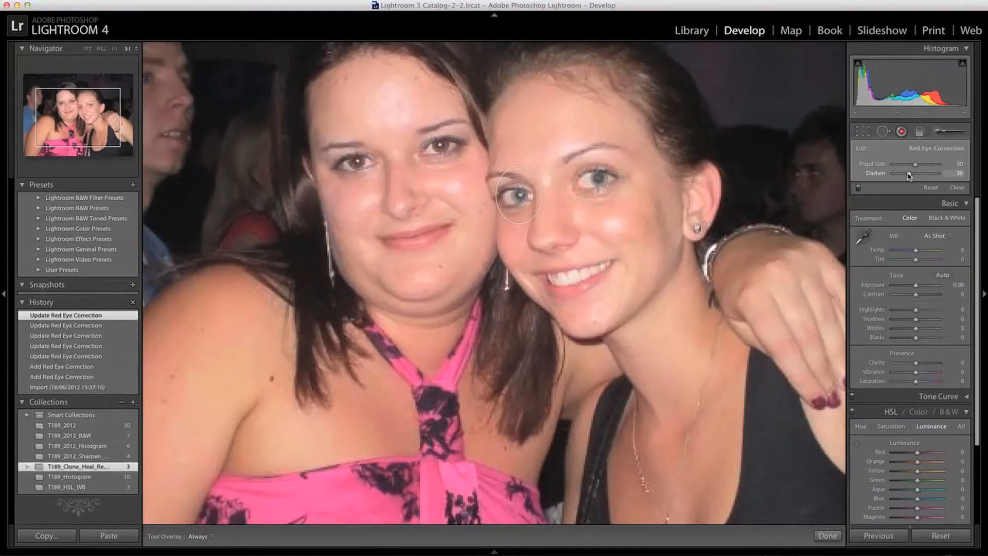
click(901, 132)
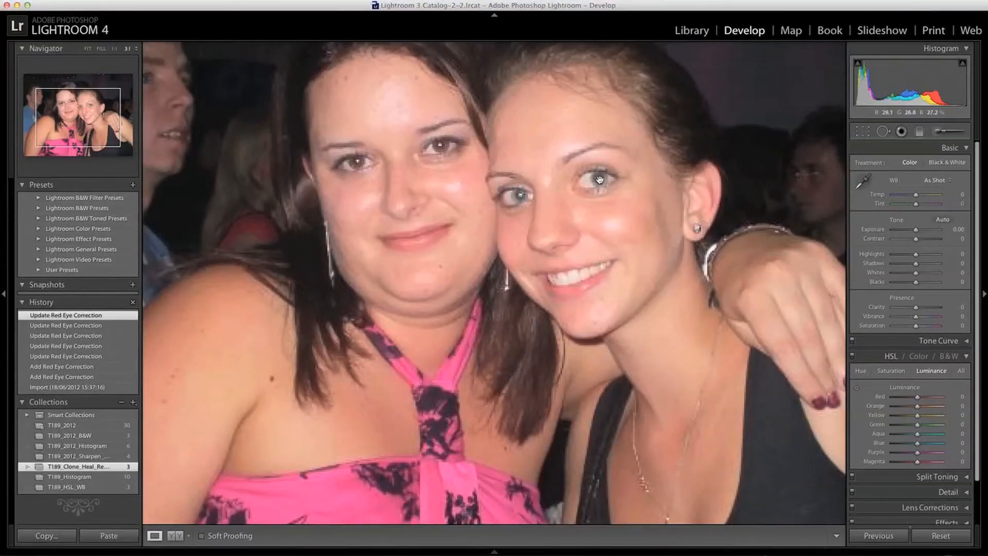
Clone one pupil of the woman in black over her pupil nearer the visible ear, reduce the spot to size 33, and close Spot Removal.
click(882, 131)
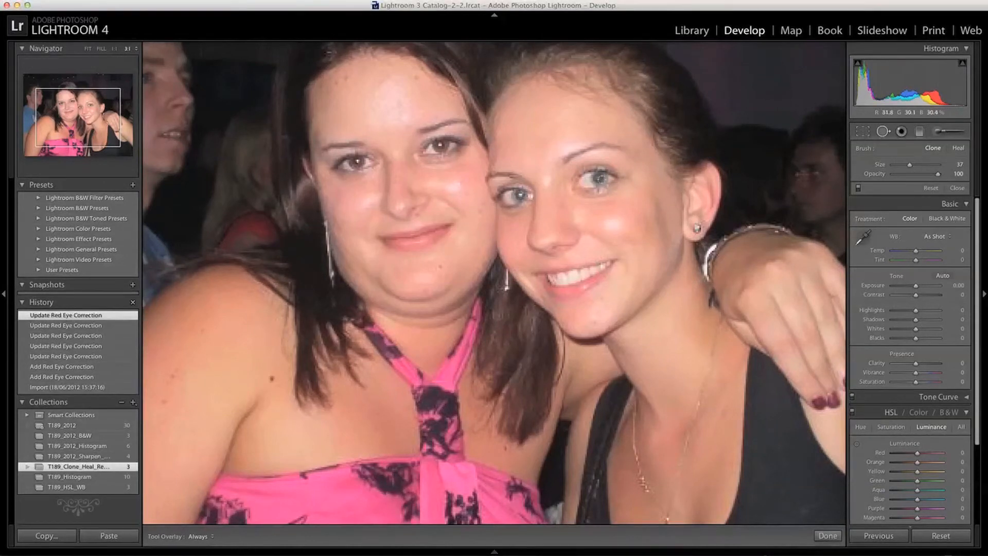
mouse_move(600, 178)
mouse_down()
mouse_move(612, 177)
mouse_move(521, 193)
mouse_up()
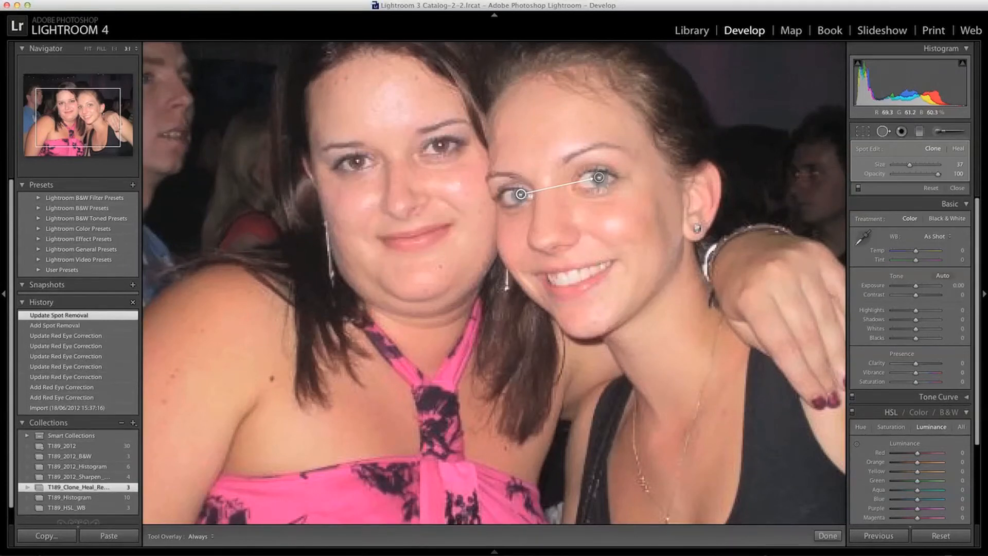
drag(604, 178, 600, 177)
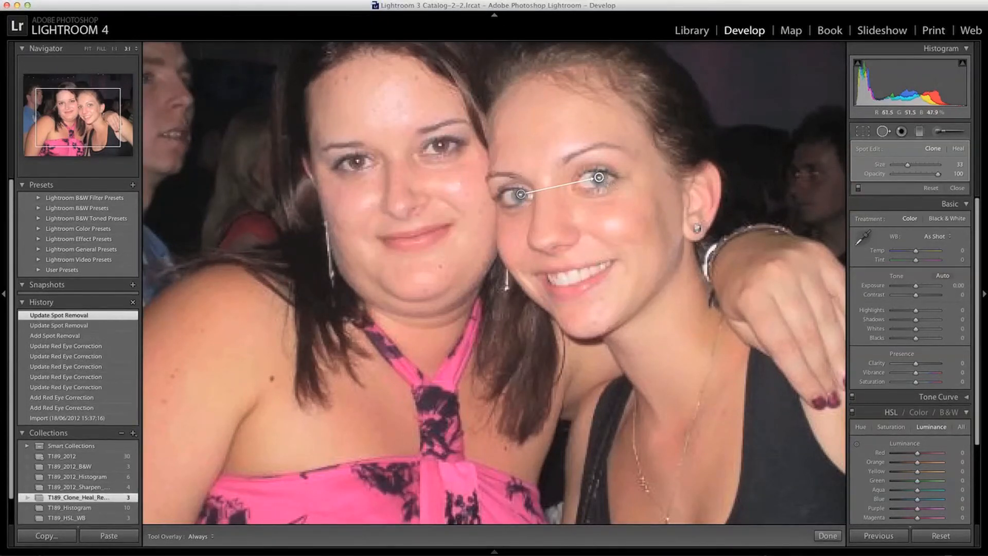
click(882, 133)
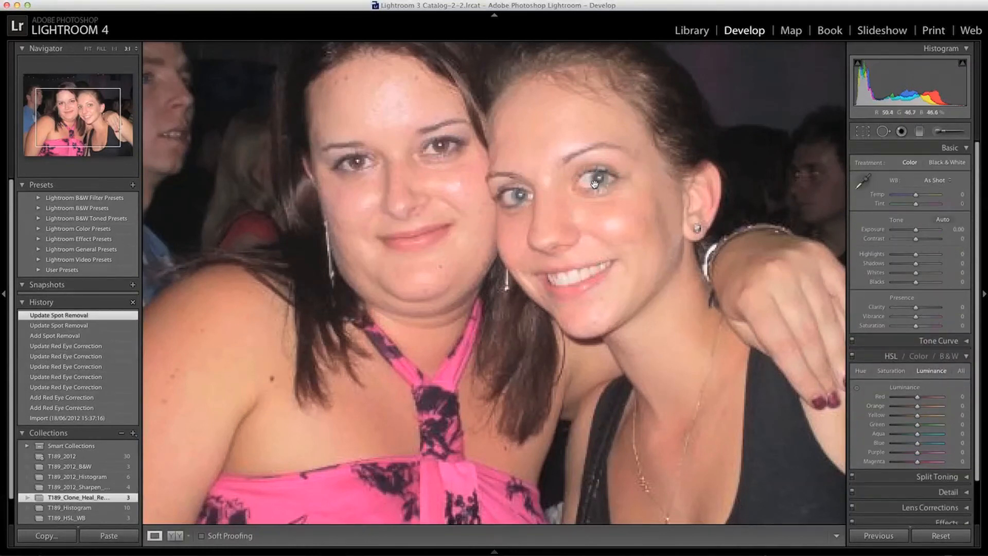